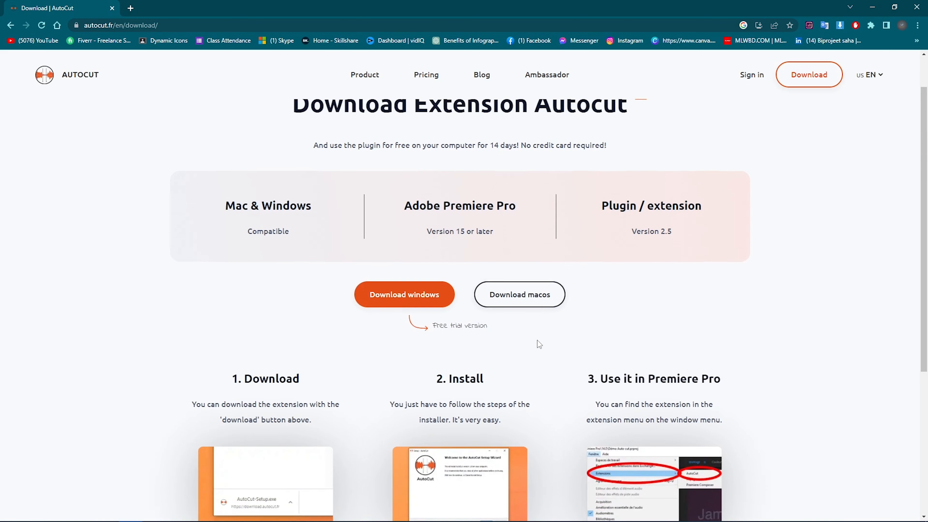
Switch from the browser's AutoCut download page to Adobe Premiere Pro and create a new project named AutoCut
{"action": "scroll", "coordinate": [535, 344], "scroll_direction": "down", "scroll_amount": 5}
{"action": "scroll", "coordinate": [528, 342], "scroll_direction": "up", "scroll_amount": 5}
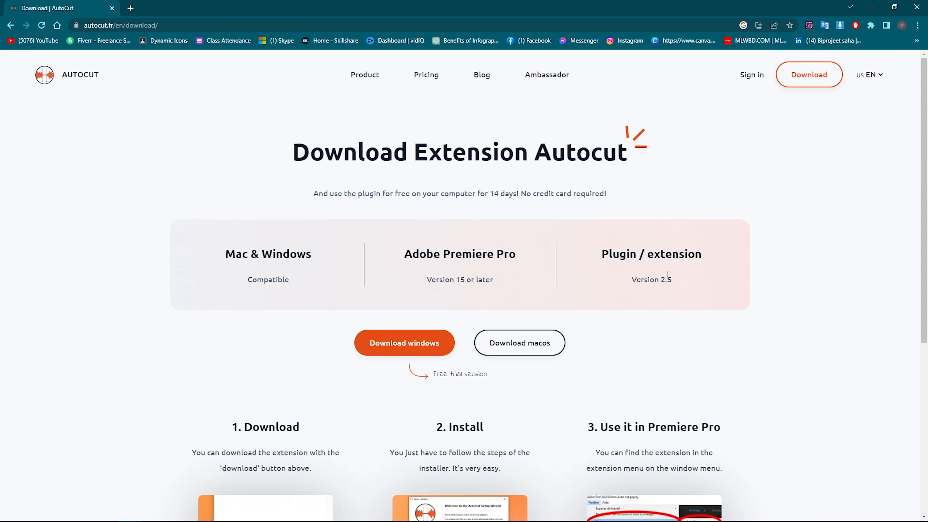
{"action": "left_click", "coordinate": [912, 4]}
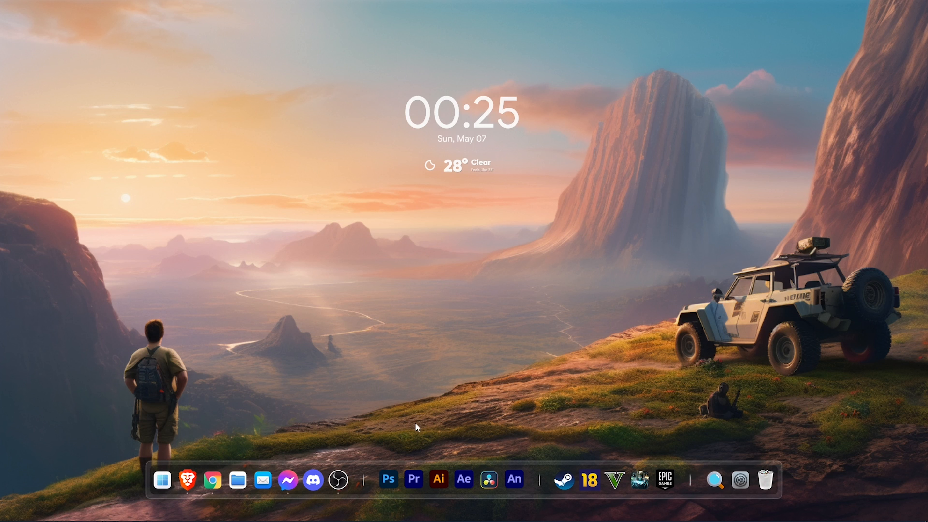
{"action": "left_click", "coordinate": [415, 475]}
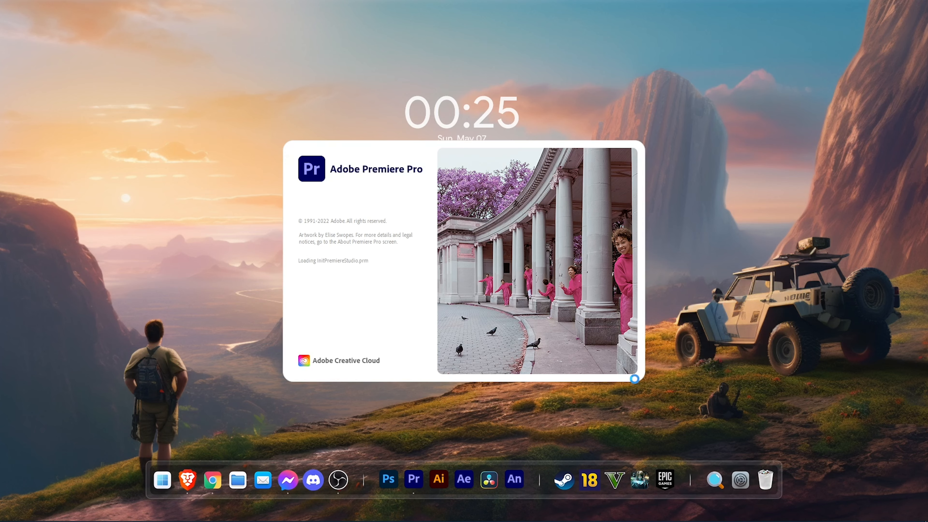
{"action": "type", "text": "Cut"}
{"action": "key", "text": "Return"}
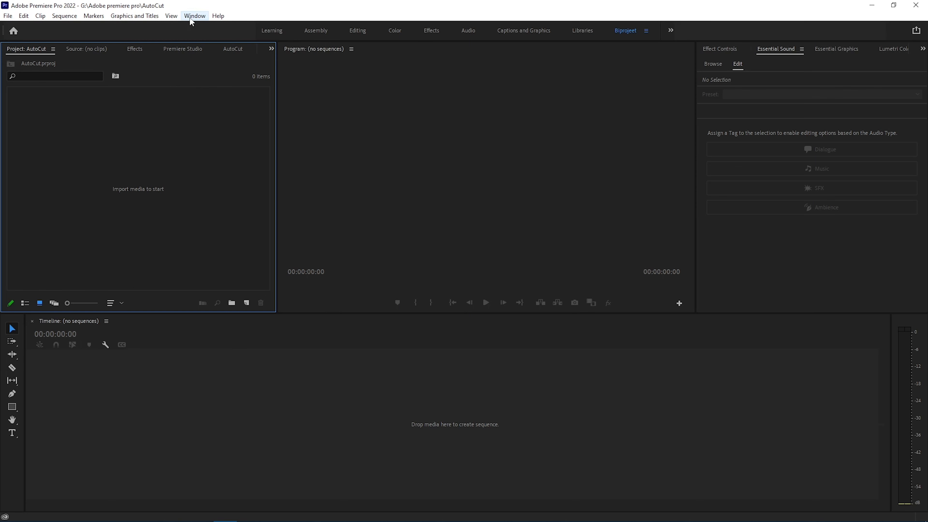
Open the AutoCut extension
{"action": "left_click", "coordinate": [190, 17]}
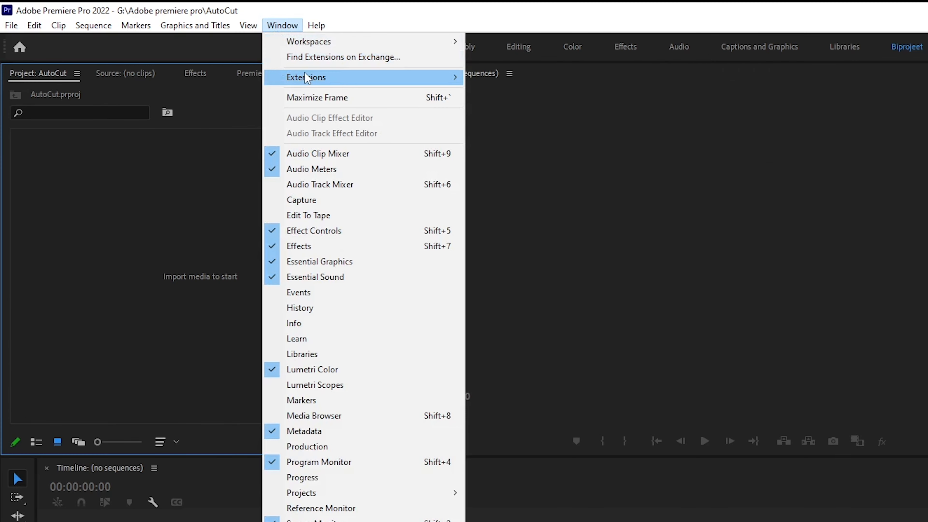
{"action": "mouse_move", "coordinate": [306, 78]}
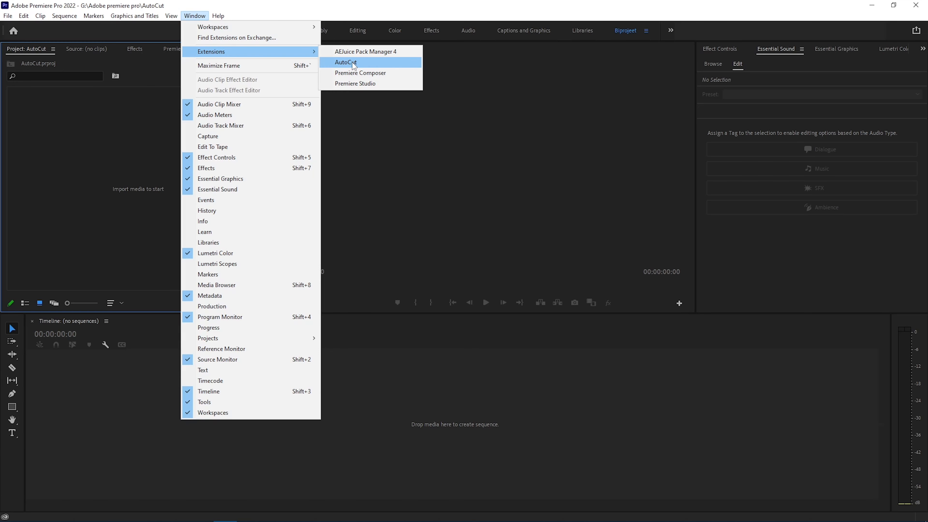
{"action": "left_click", "coordinate": [512, 93]}
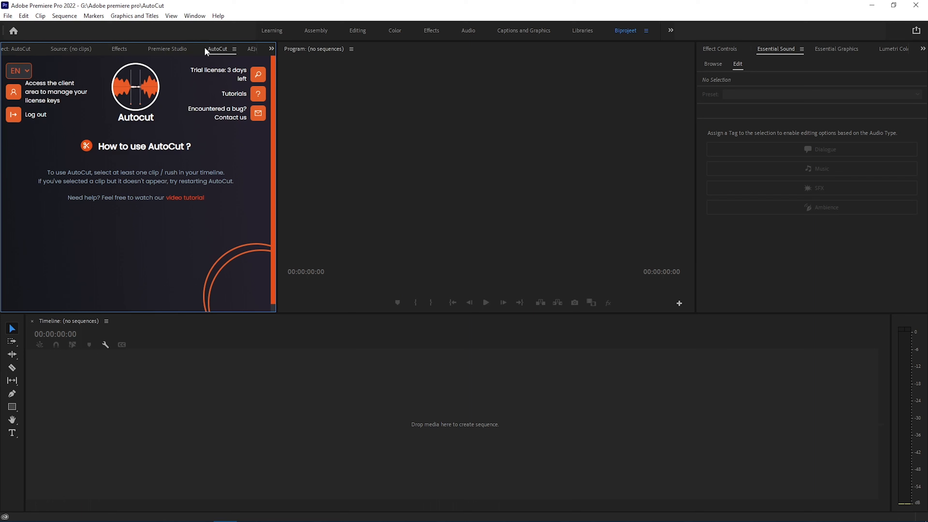
{"action": "left_click", "coordinate": [166, 51]}
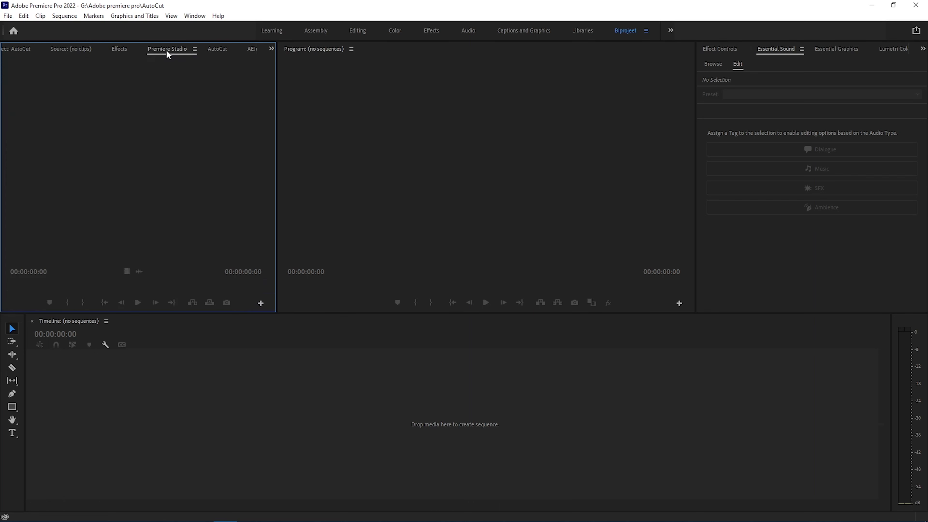
{"action": "double_click", "coordinate": [113, 186]}
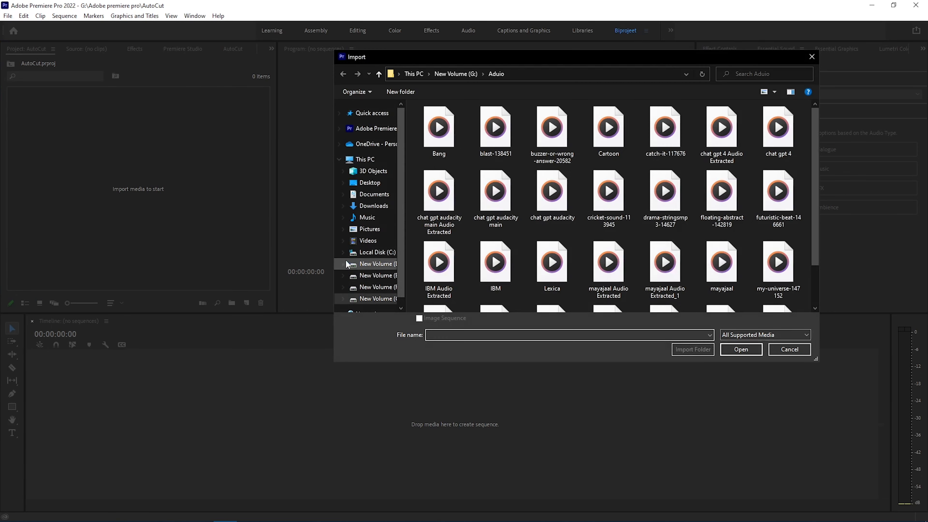
{"action": "left_click", "coordinate": [370, 298]}
{"action": "double_click", "coordinate": [722, 194]}
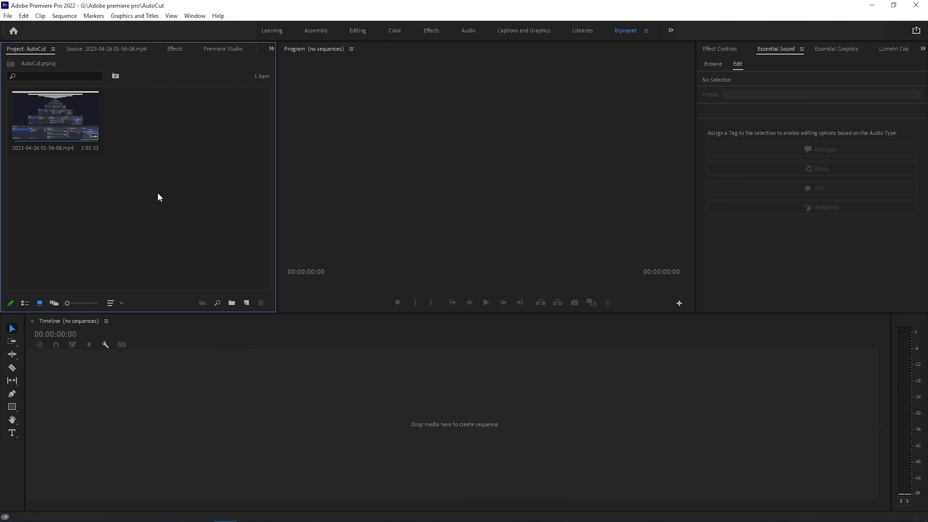
{"action": "left_click", "coordinate": [77, 122]}
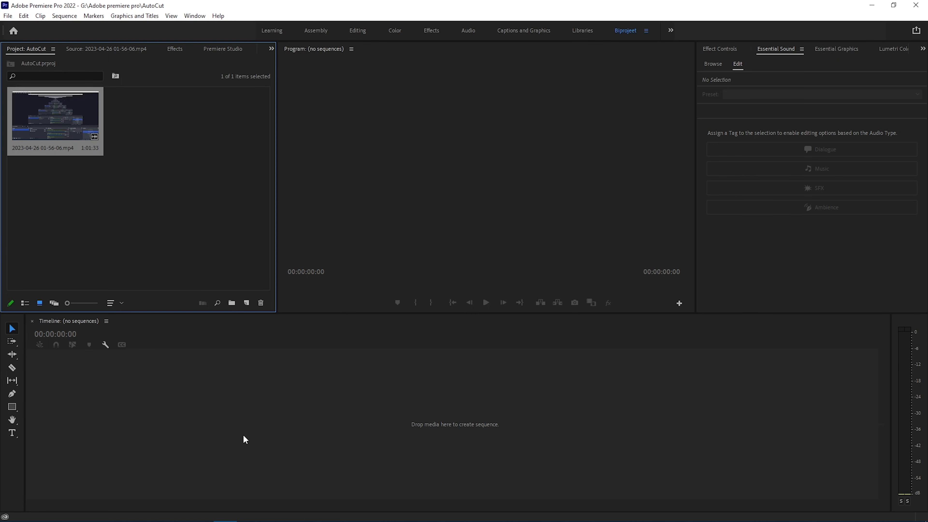
{"action": "left_click_drag", "start_coordinate": [194, 298], "coordinate": [253, 379]}
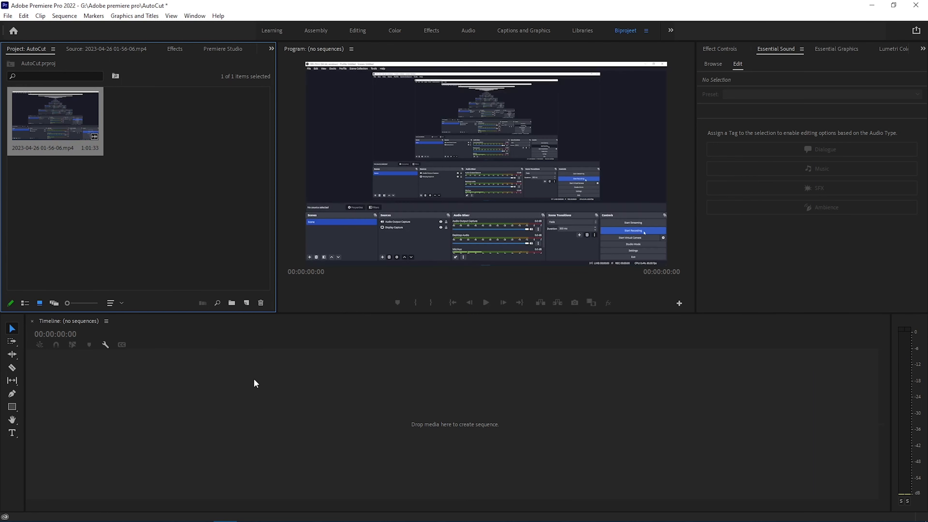
{"action": "scroll", "coordinate": [238, 429], "scroll_direction": "up", "scroll_amount": 5}
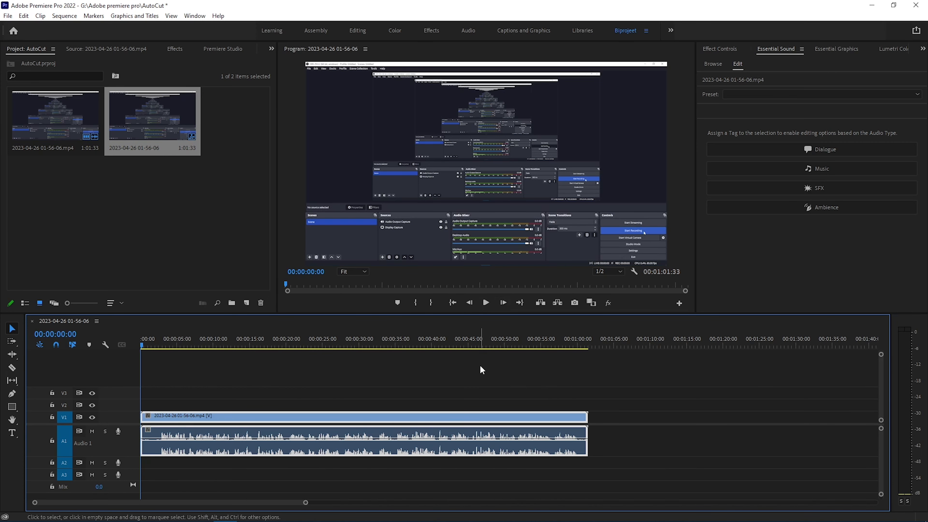
Play the unedited clip in the sequence and return the playhead to the start
{"action": "key", "text": "space"}
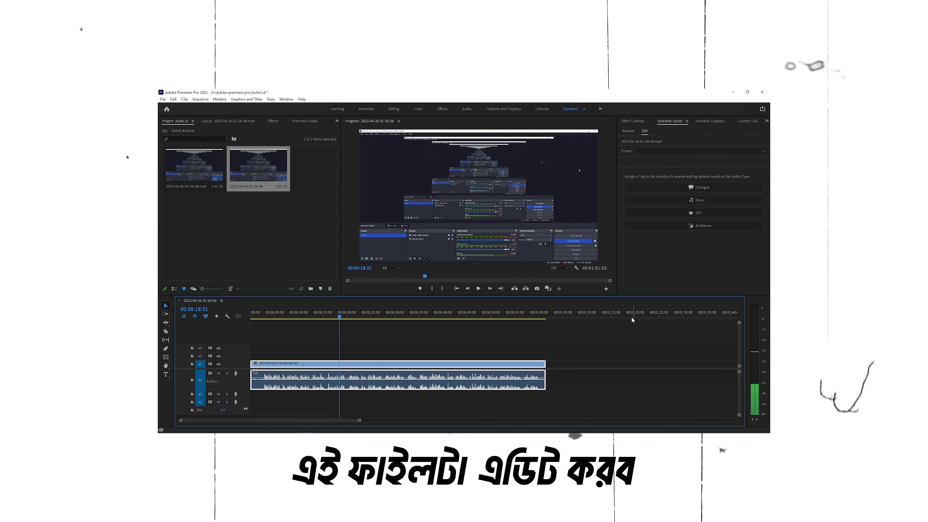
{"action": "key", "text": "space"}
{"action": "left_click_drag", "start_coordinate": [213, 339], "coordinate": [139, 371]}
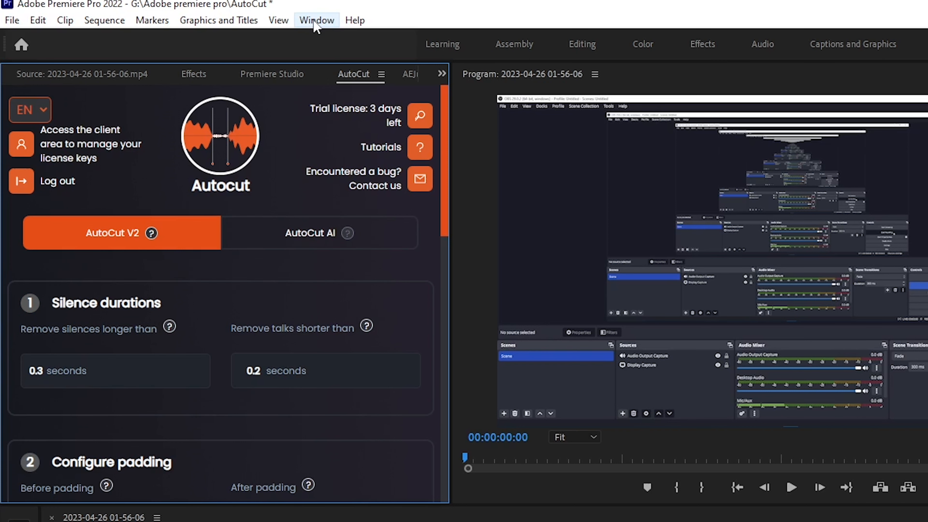
Examine the AutoCut V2 settings for silence durations, padding and noise level
{"action": "scroll", "coordinate": [200, 331], "scroll_direction": "down", "scroll_amount": 3}
{"action": "scroll", "coordinate": [201, 331], "scroll_direction": "up", "scroll_amount": 3}
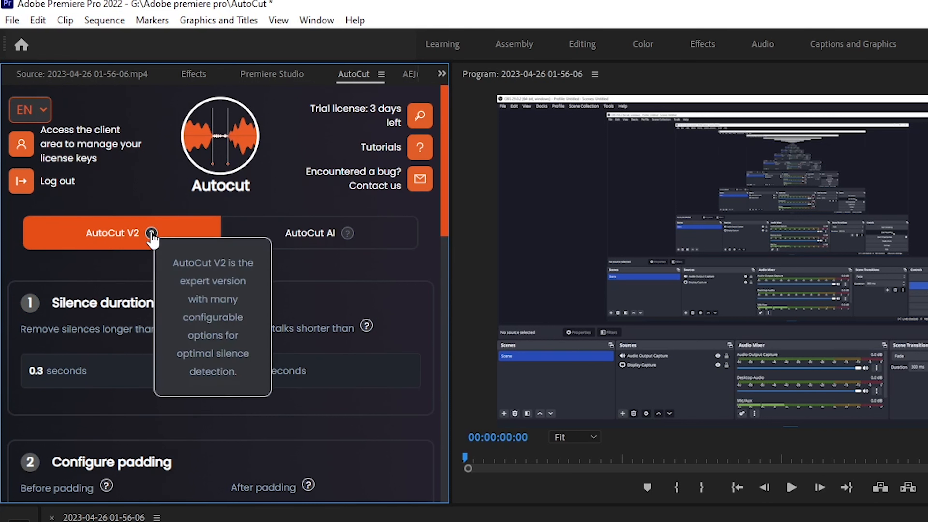
{"action": "scroll", "coordinate": [103, 366], "scroll_direction": "down", "scroll_amount": 1}
{"action": "scroll", "coordinate": [104, 367], "scroll_direction": "down", "scroll_amount": 5}
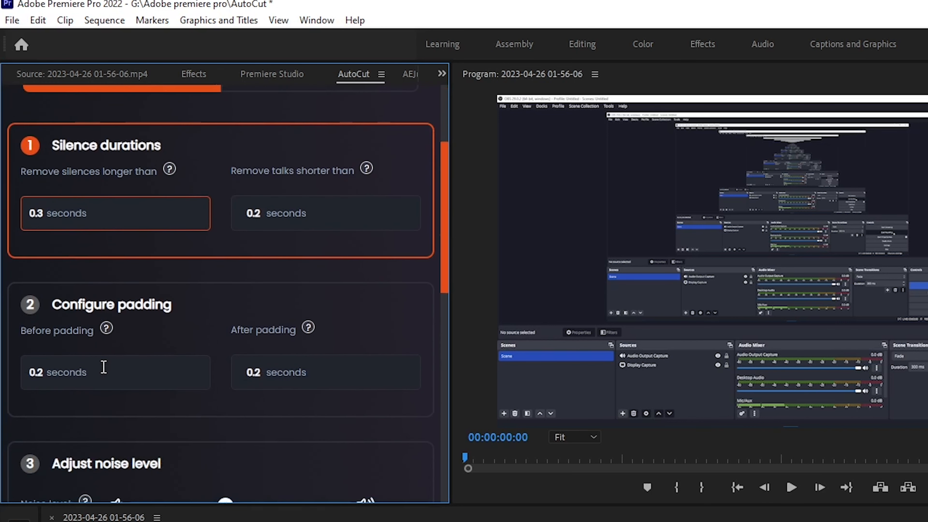
{"action": "scroll", "coordinate": [104, 366], "scroll_direction": "up", "scroll_amount": 2}
{"action": "scroll", "coordinate": [223, 314], "scroll_direction": "up", "scroll_amount": 4}
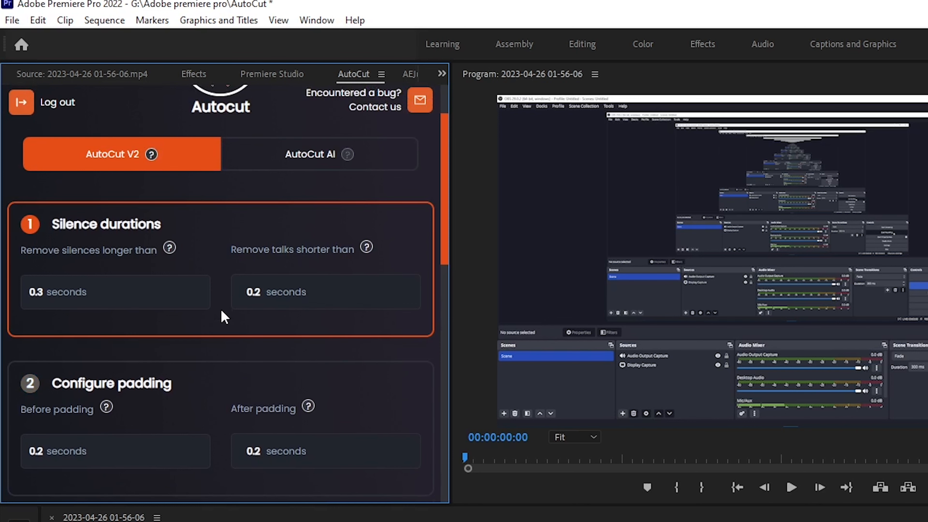
{"action": "scroll", "coordinate": [224, 317], "scroll_direction": "down", "scroll_amount": 10}
{"action": "scroll", "coordinate": [222, 317], "scroll_direction": "up", "scroll_amount": 12}
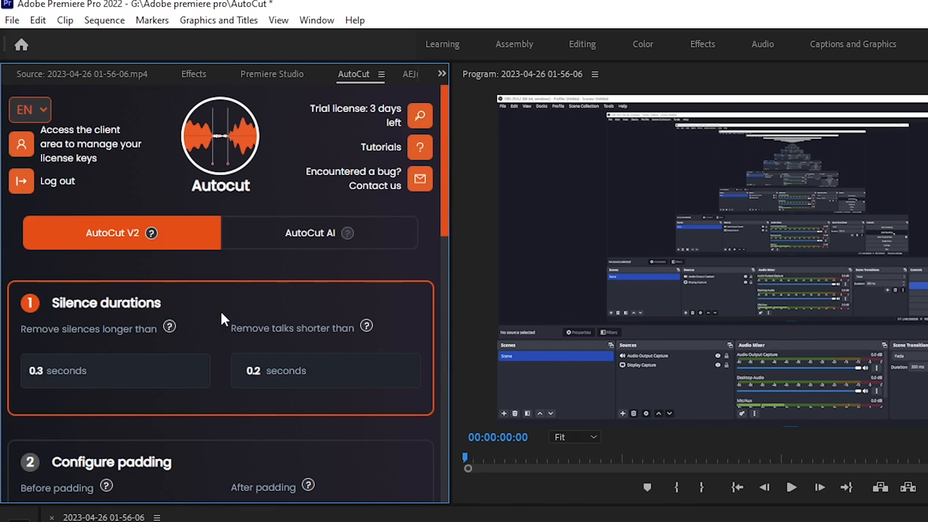
Switch the extension to AutoCut AI mode and review its aggressiveness and preview options
{"action": "left_click", "coordinate": [314, 233]}
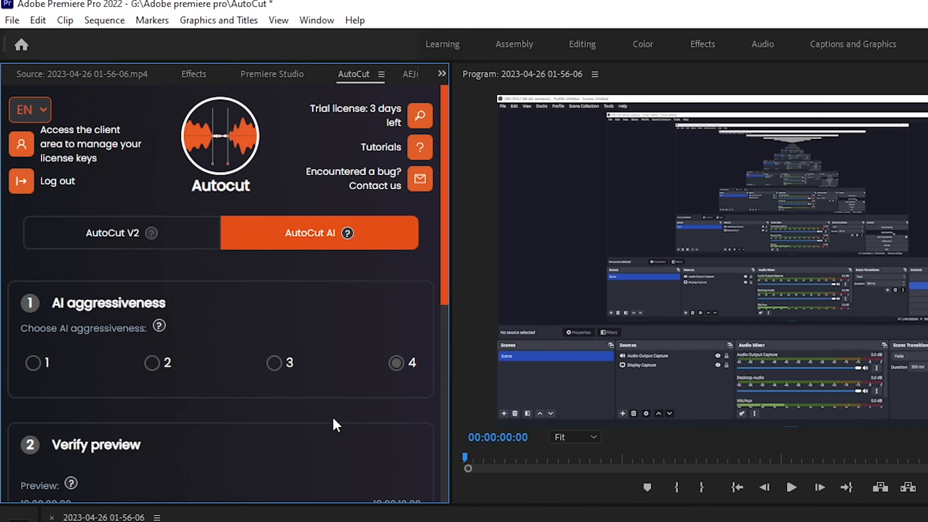
{"action": "scroll", "coordinate": [206, 343], "scroll_direction": "down", "scroll_amount": 4}
{"action": "scroll", "coordinate": [253, 394], "scroll_direction": "up", "scroll_amount": 4}
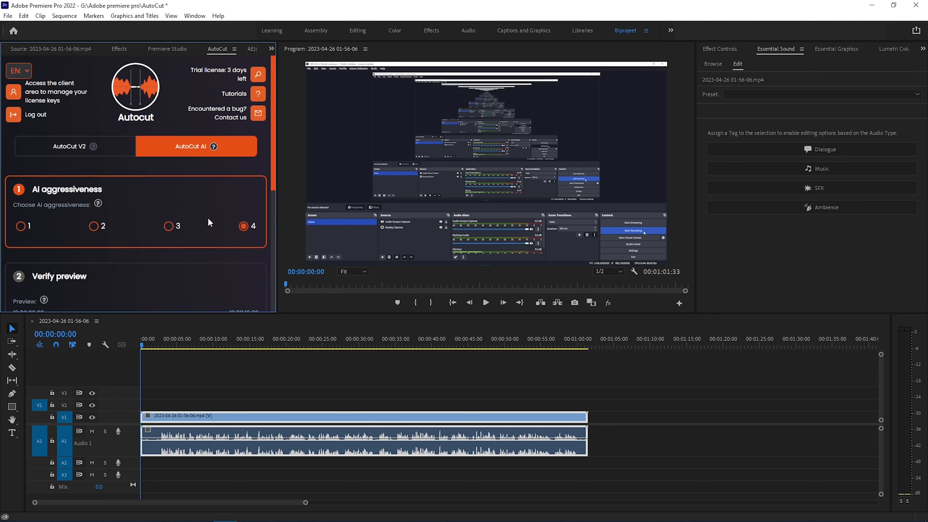
Save the project and reselect the whole clip on the timeline for AutoCut
{"action": "left_click", "coordinate": [264, 370]}
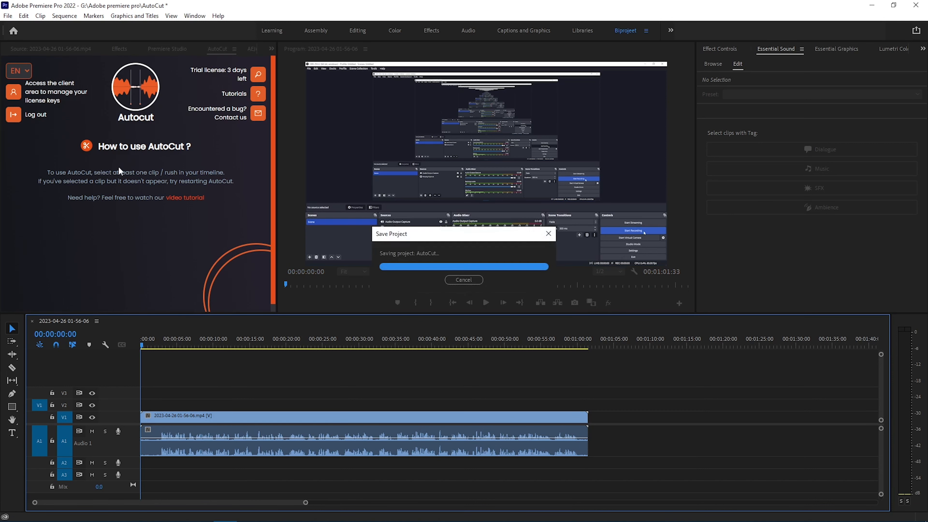
{"action": "left_click", "coordinate": [320, 420]}
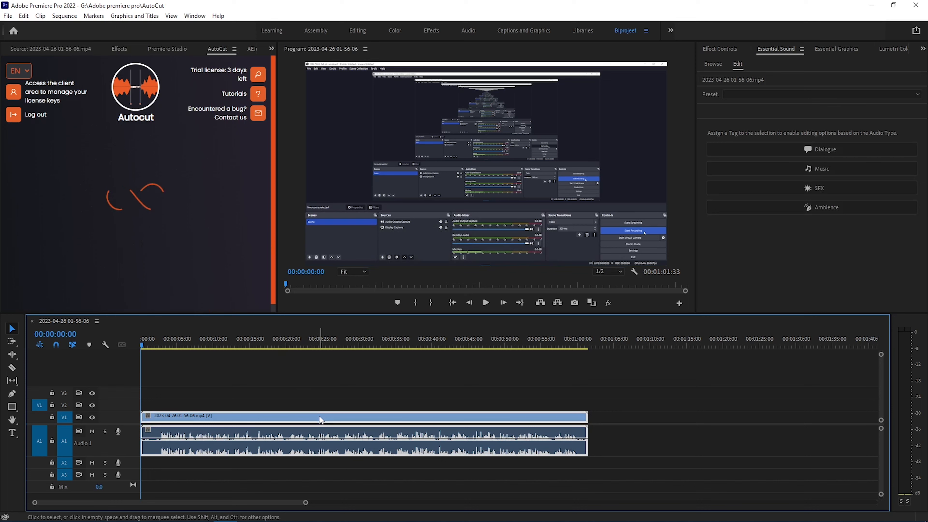
{"action": "scroll", "coordinate": [146, 196], "scroll_direction": "down", "scroll_amount": 1}
{"action": "scroll", "coordinate": [145, 195], "scroll_direction": "up", "scroll_amount": 1}
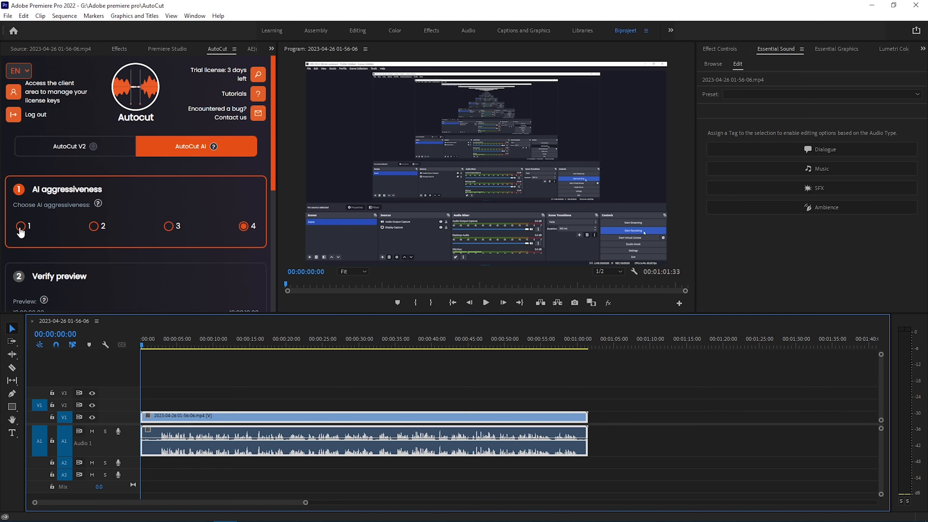
Try AI aggressiveness 1, check its cut preview, and set the aggressiveness to 4
{"action": "left_click", "coordinate": [21, 228]}
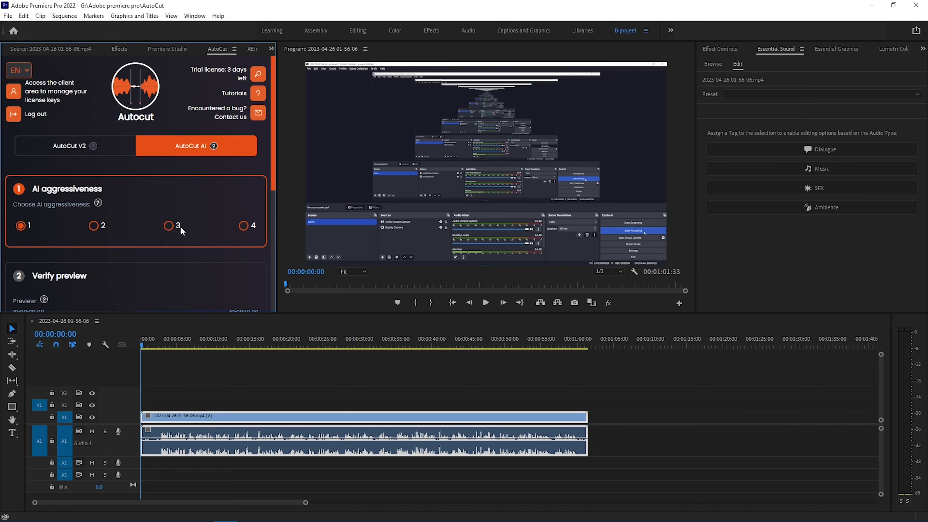
{"action": "scroll", "coordinate": [181, 229], "scroll_direction": "down", "scroll_amount": 6}
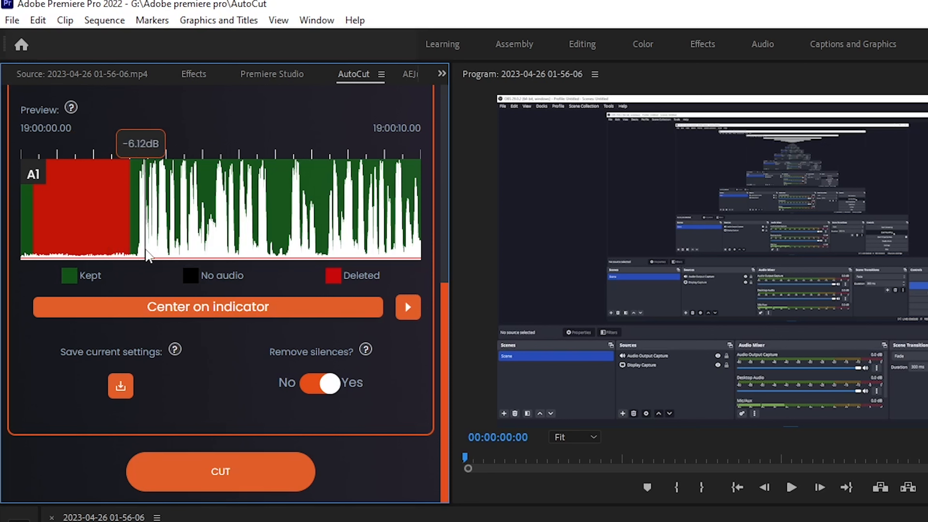
{"action": "scroll", "coordinate": [208, 256], "scroll_direction": "up", "scroll_amount": 9}
{"action": "left_click", "coordinate": [399, 364]}
{"action": "scroll", "coordinate": [130, 307], "scroll_direction": "down", "scroll_amount": 9}
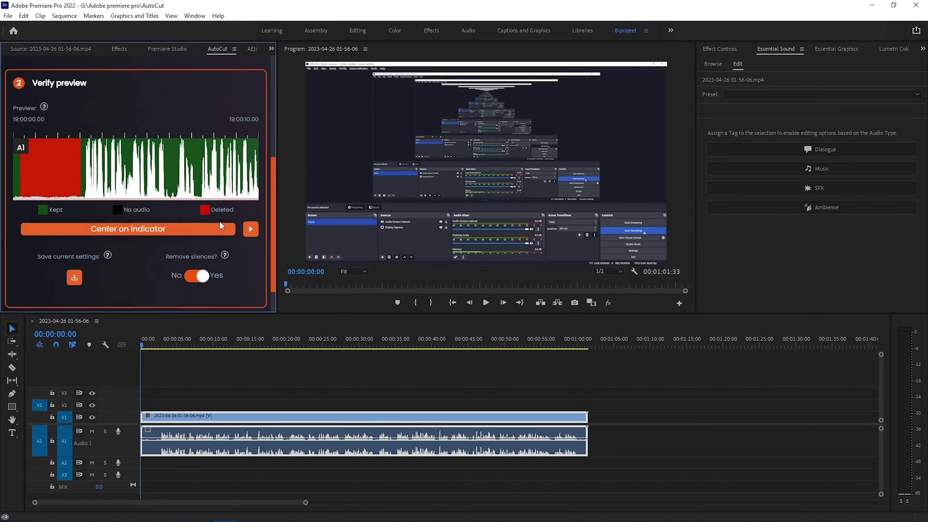
Switch to AutoCut V2 mode and advance its silence preview to the 19:00:10.00–19:00:20.00 section
{"action": "left_click", "coordinate": [252, 231]}
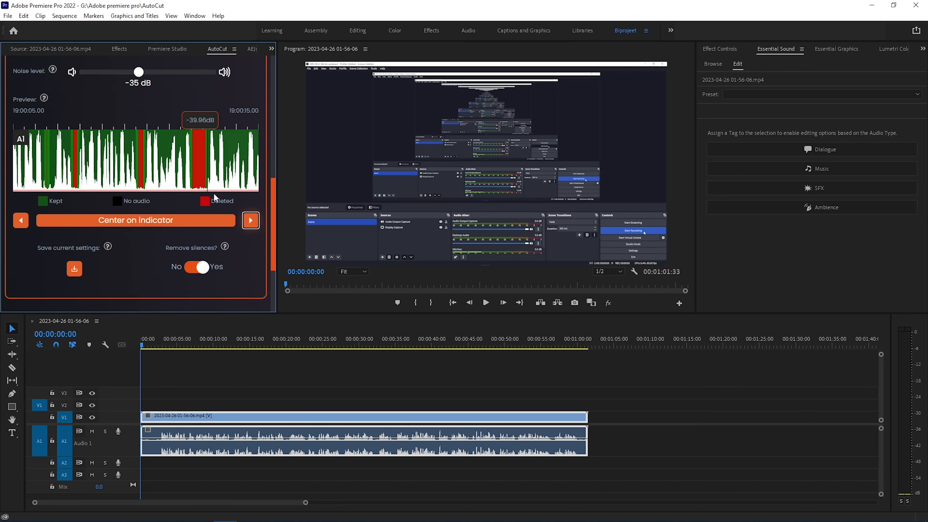
{"action": "scroll", "coordinate": [225, 233], "scroll_direction": "down", "scroll_amount": 3}
{"action": "scroll", "coordinate": [225, 232], "scroll_direction": "up", "scroll_amount": 4}
{"action": "left_click", "coordinate": [250, 253]}
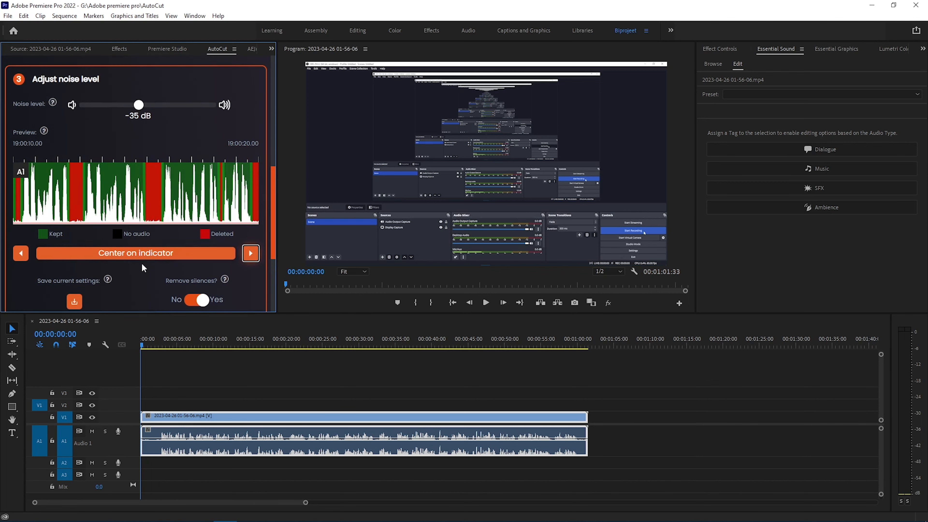
Cut the selected clip with AutoCut V2, removing silences and leaving AutoZoom disabled
{"action": "scroll", "coordinate": [143, 269], "scroll_direction": "down", "scroll_amount": 1}
{"action": "scroll", "coordinate": [143, 238], "scroll_direction": "down", "scroll_amount": 2}
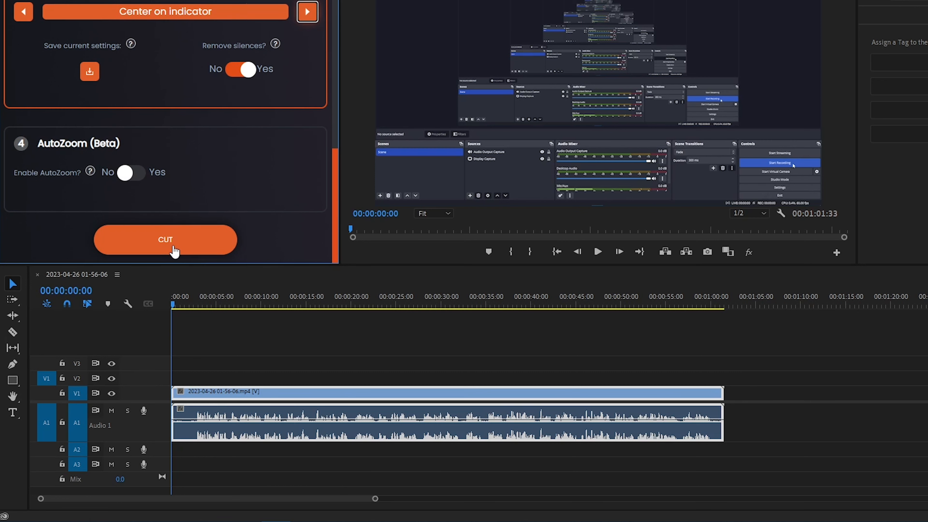
{"action": "left_click", "coordinate": [167, 241]}
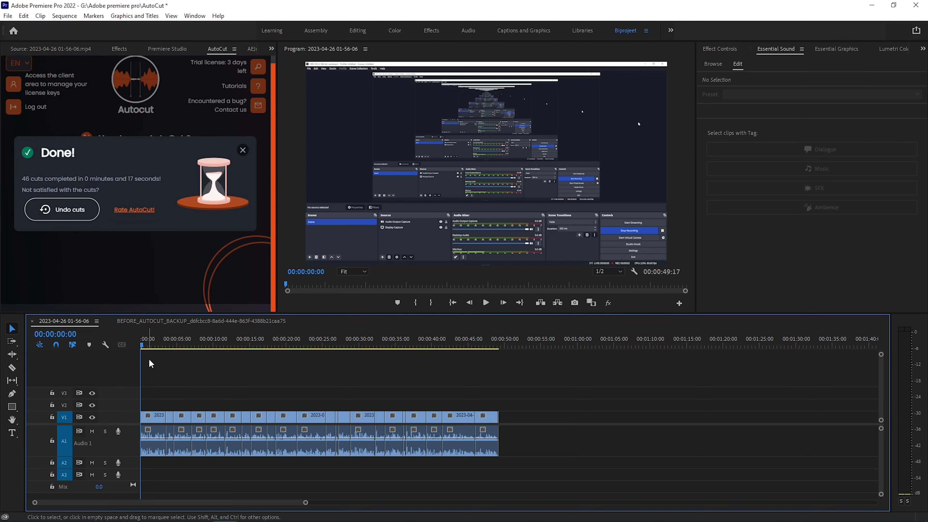
Play the cut sequence from its start to check the edits
{"action": "left_click", "coordinate": [144, 345]}
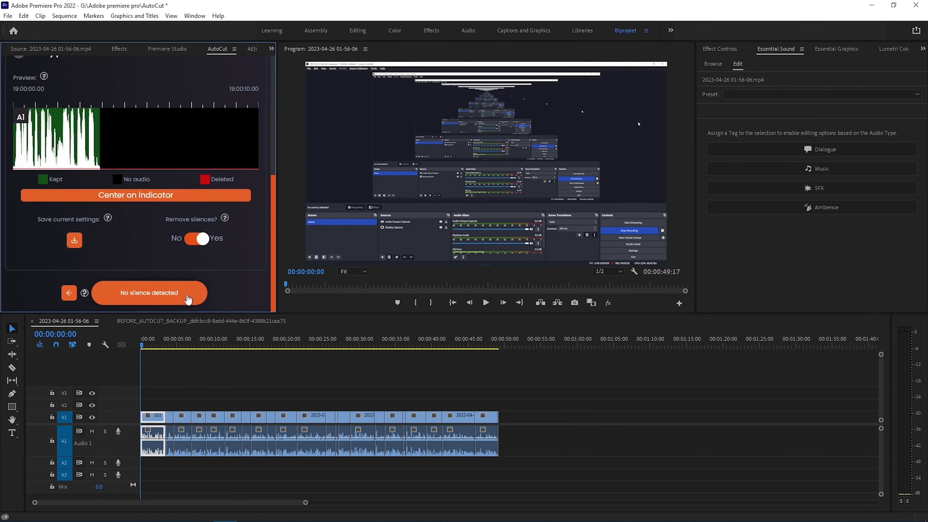
{"action": "left_click", "coordinate": [188, 300]}
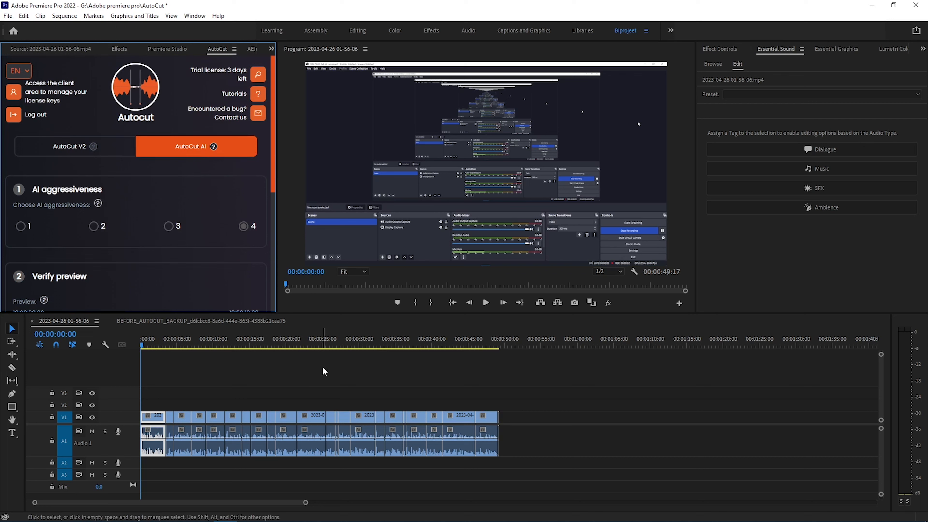
{"action": "key", "text": "space"}
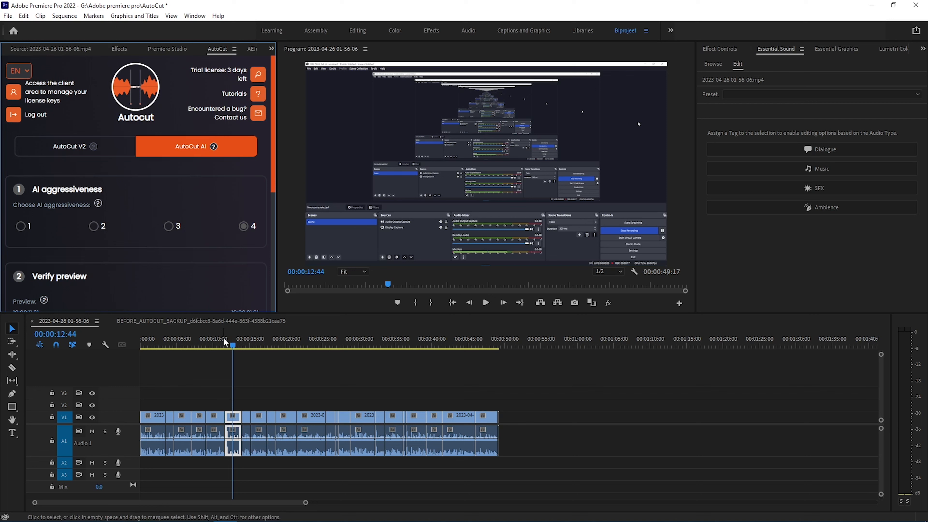
{"action": "left_click", "coordinate": [222, 321]}
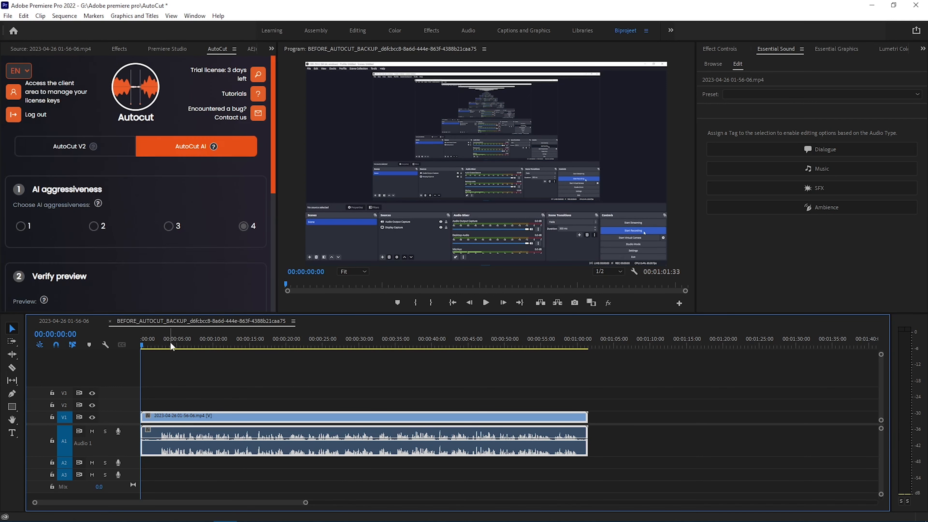
{"action": "key", "text": "="}
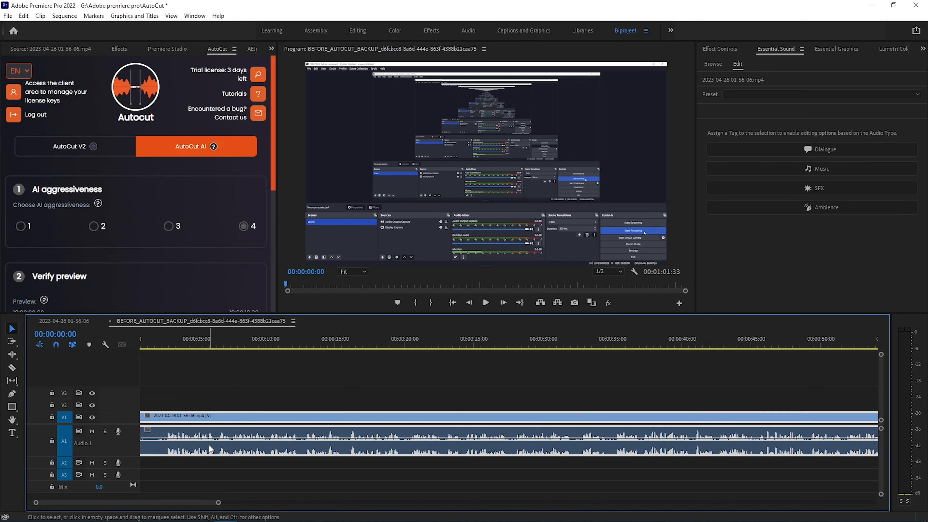
{"action": "left_click", "coordinate": [88, 322]}
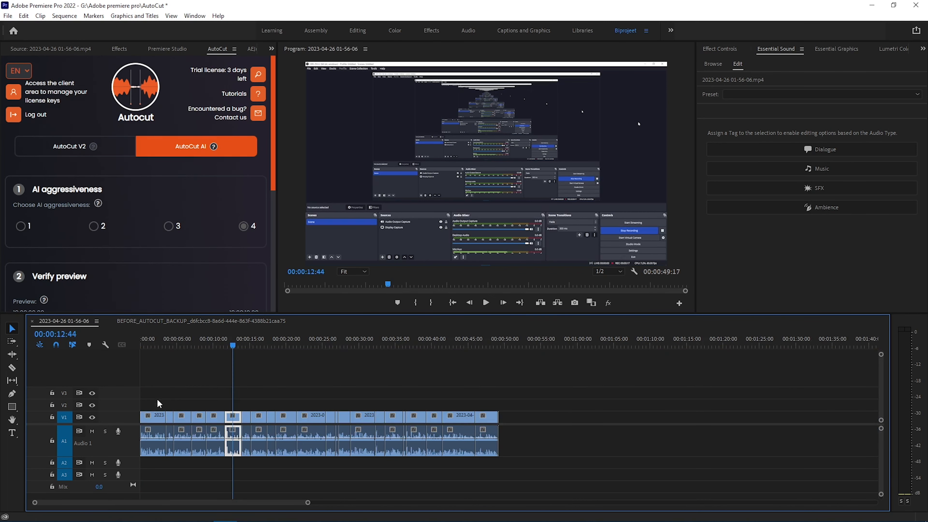
{"action": "key", "text": "="}
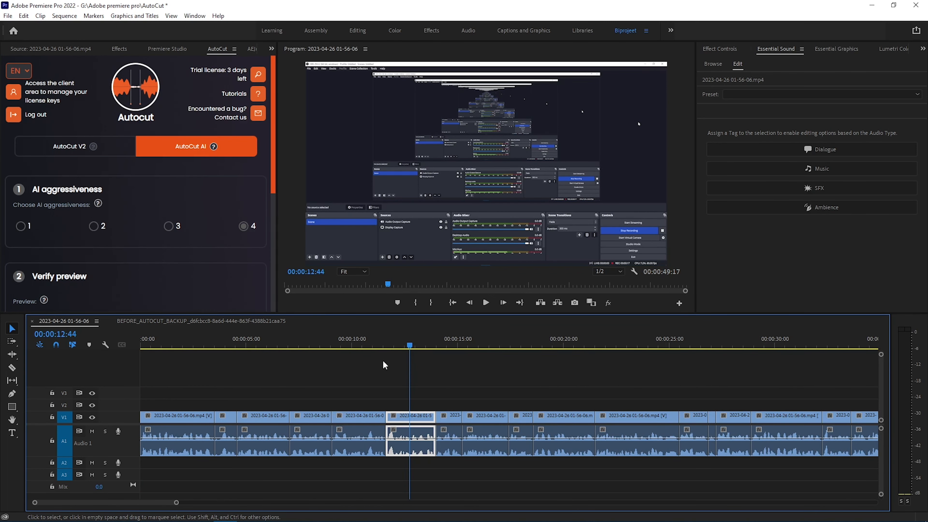
Return the playhead to the start of the cut sequence and save the project
{"action": "left_click_drag", "start_coordinate": [386, 338], "coordinate": [69, 350]}
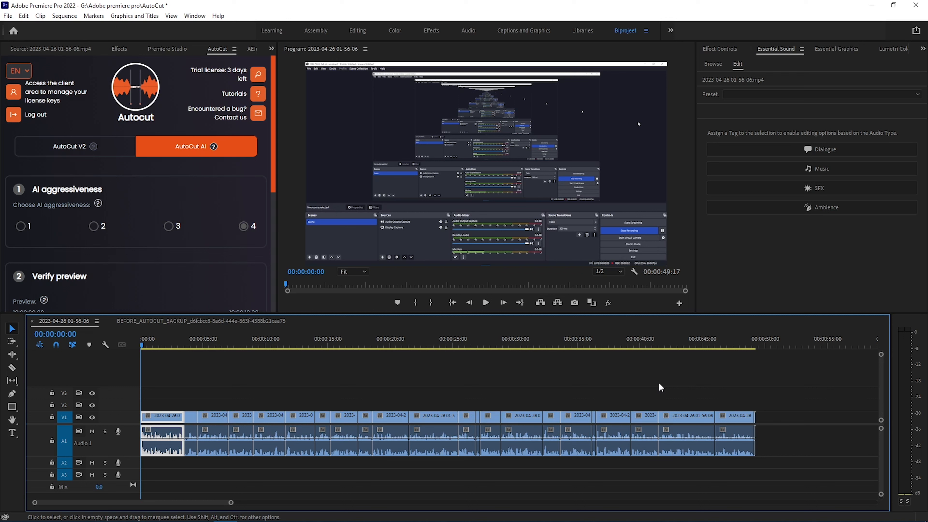
{"action": "key", "text": "ctrl+s"}
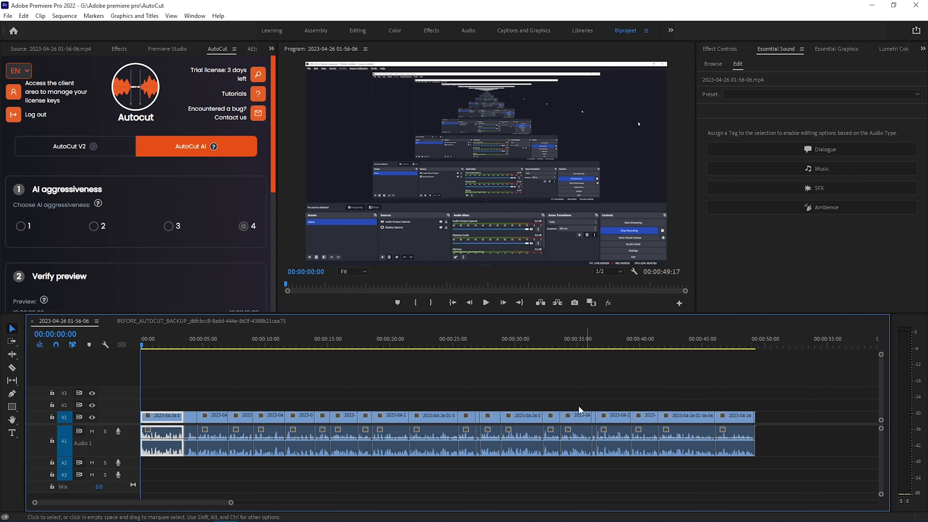